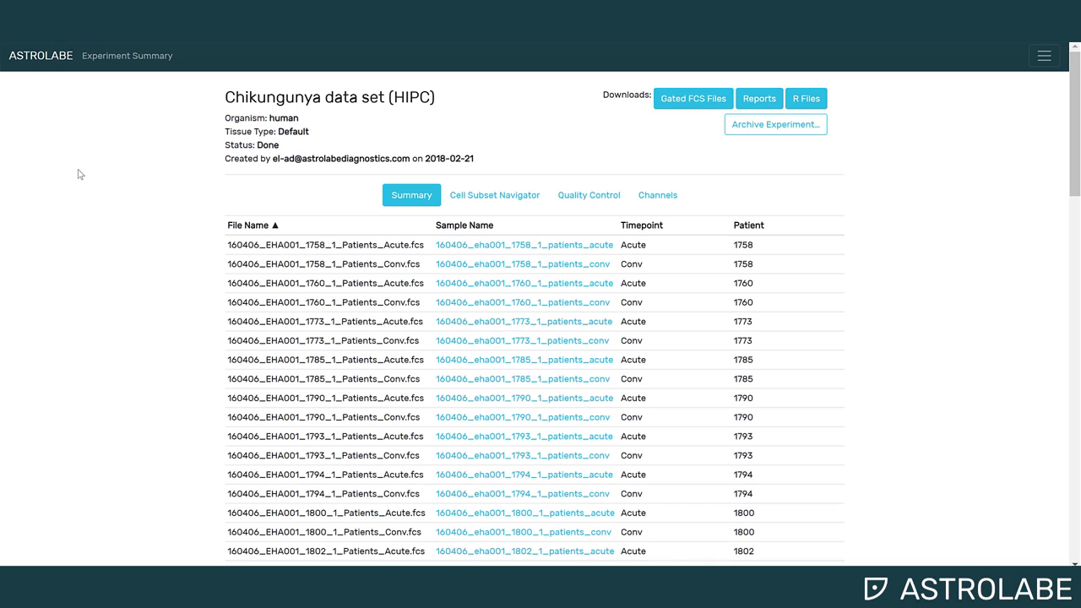
# Open the Cell Subset Navigator, select the B Cell (CD27-) subset on the MDS map, and examine its frequency bar chart and heat map.
pyautogui.click(484, 196)
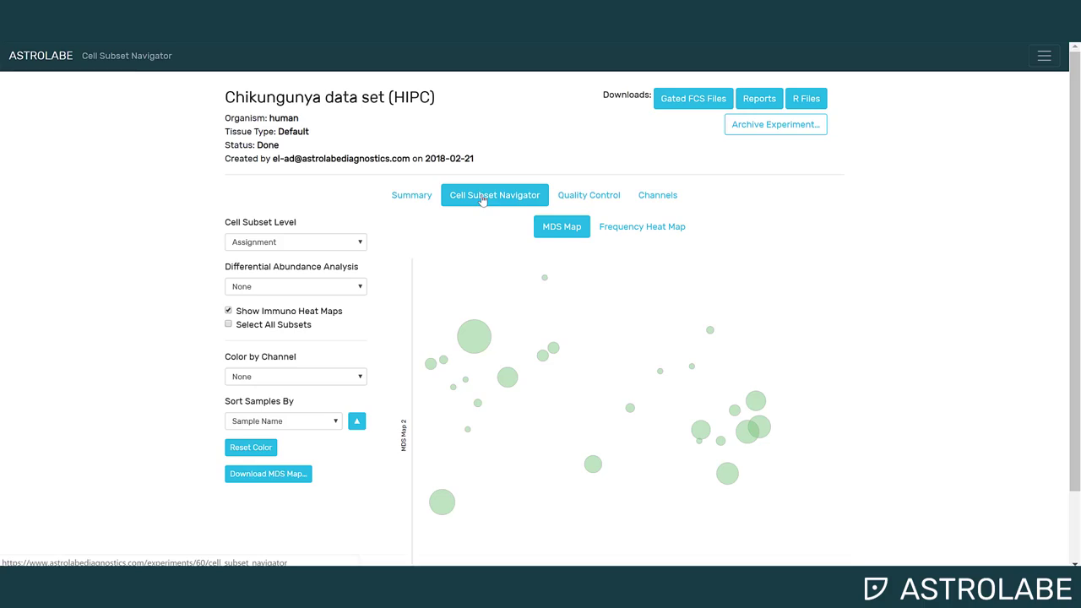
pyautogui.moveTo(471, 342)
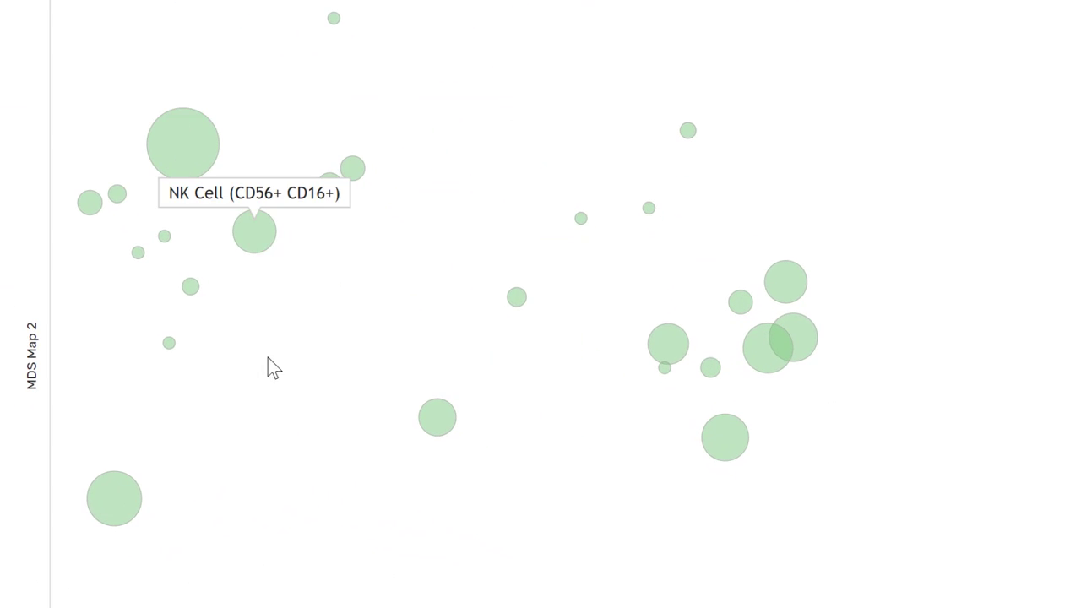
pyautogui.moveTo(152, 503)
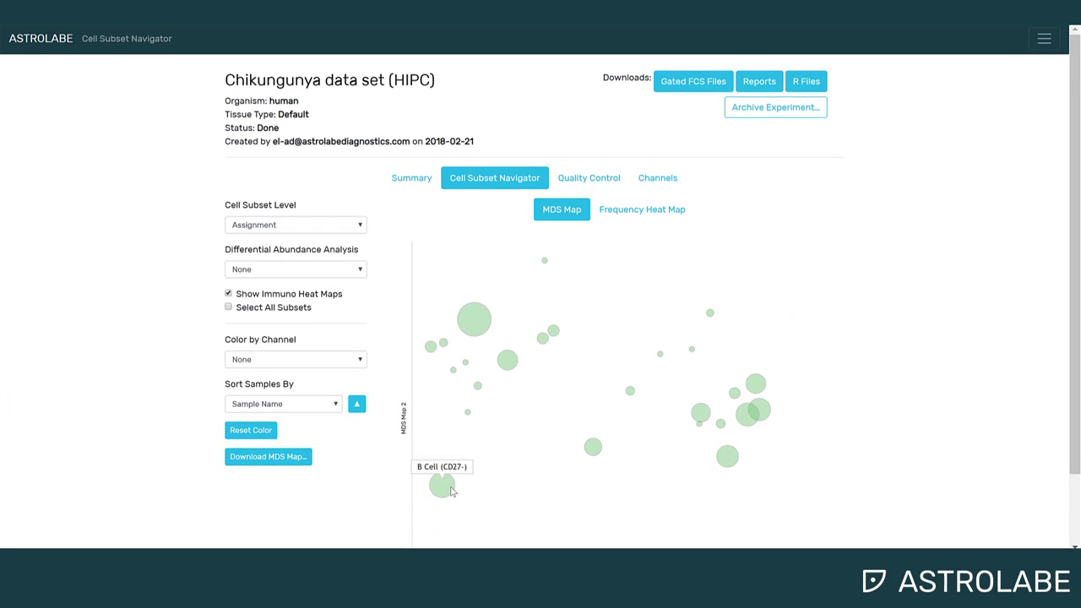
pyautogui.click(135, 503)
pyautogui.scroll(-4, 811, 528)
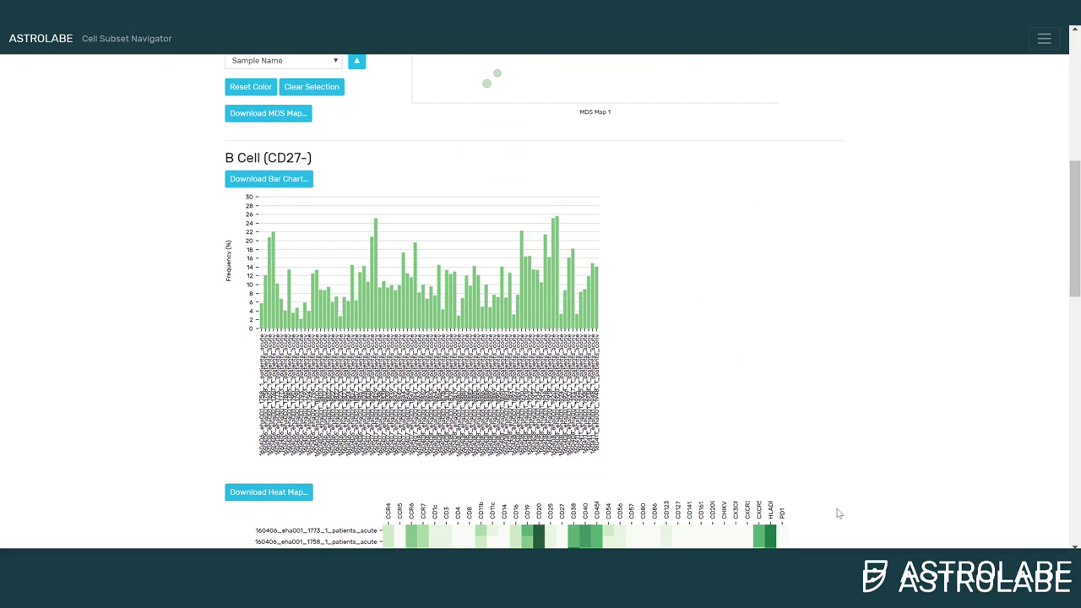
pyautogui.scroll(-3, 839, 513)
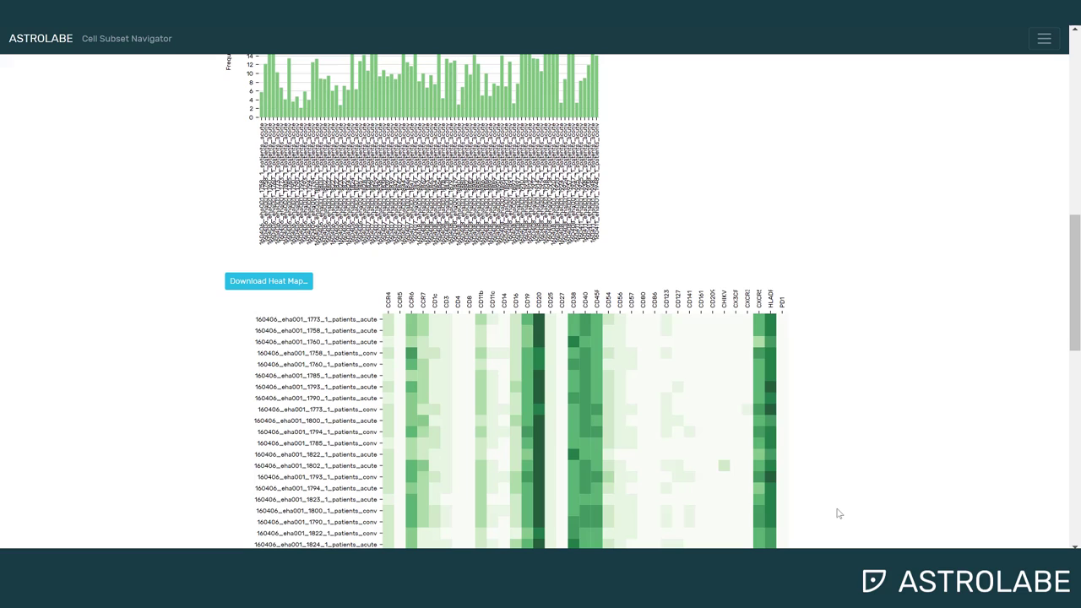
pyautogui.scroll(7, 838, 513)
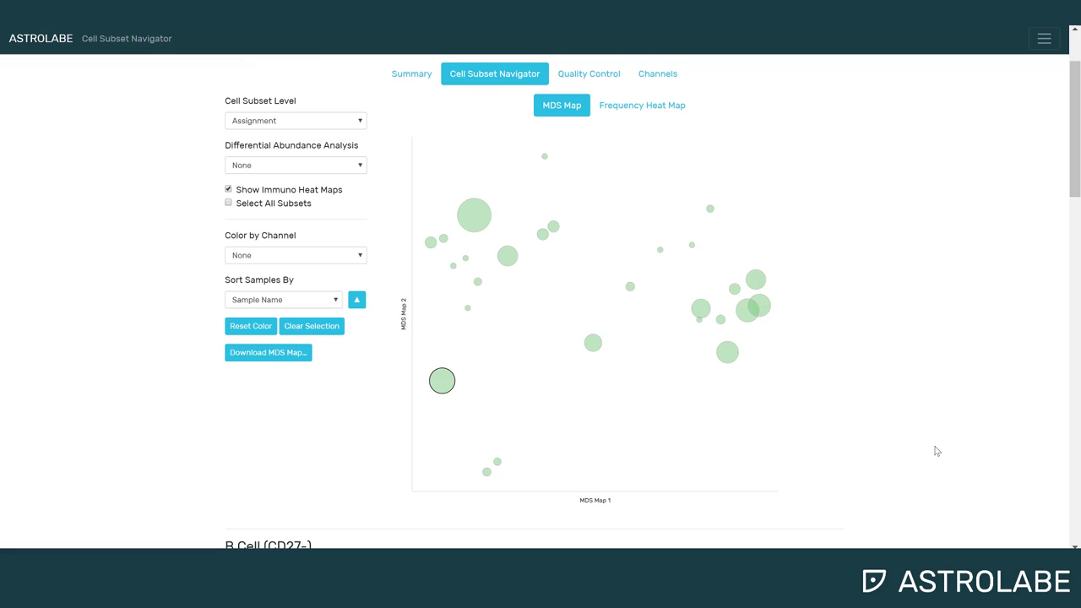
# Color the MDS map by the CD3 channel.
pyautogui.scroll(1, 935, 451)
pyautogui.click(265, 277)
pyautogui.scroll(-2, 270, 249)
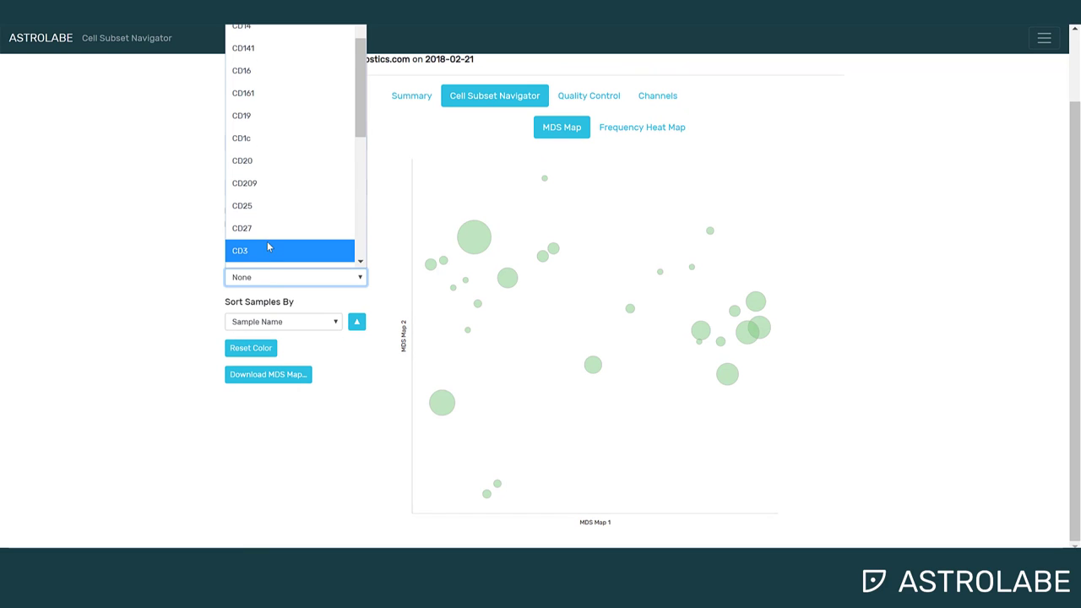
pyautogui.press('Return')
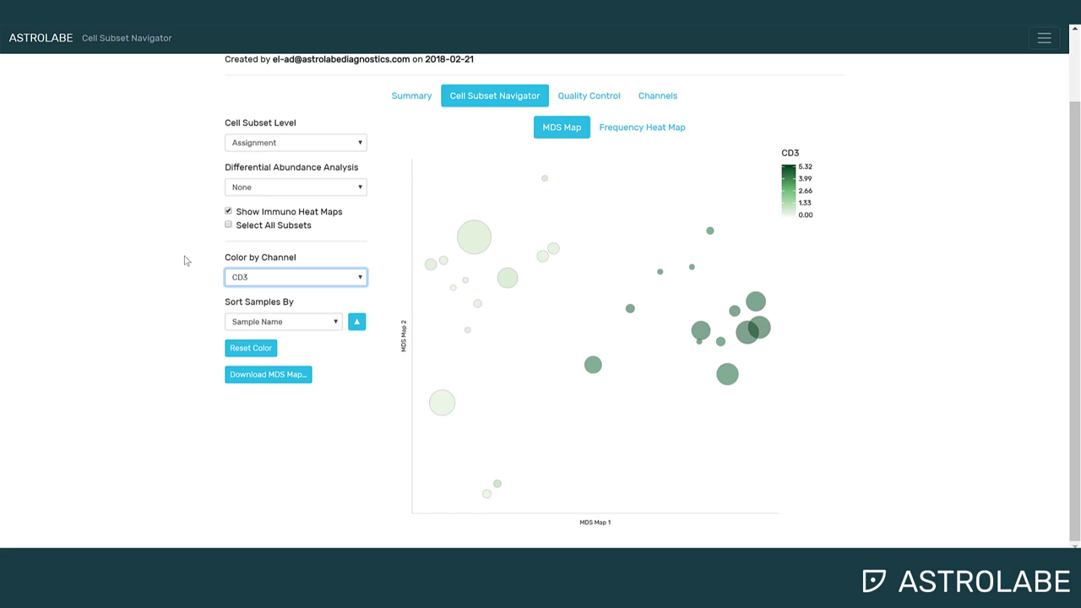
# Recolor the MDS map by the CD20 channel and inspect the B Cell (CD27-) subset's value.
pyautogui.click(240, 278)
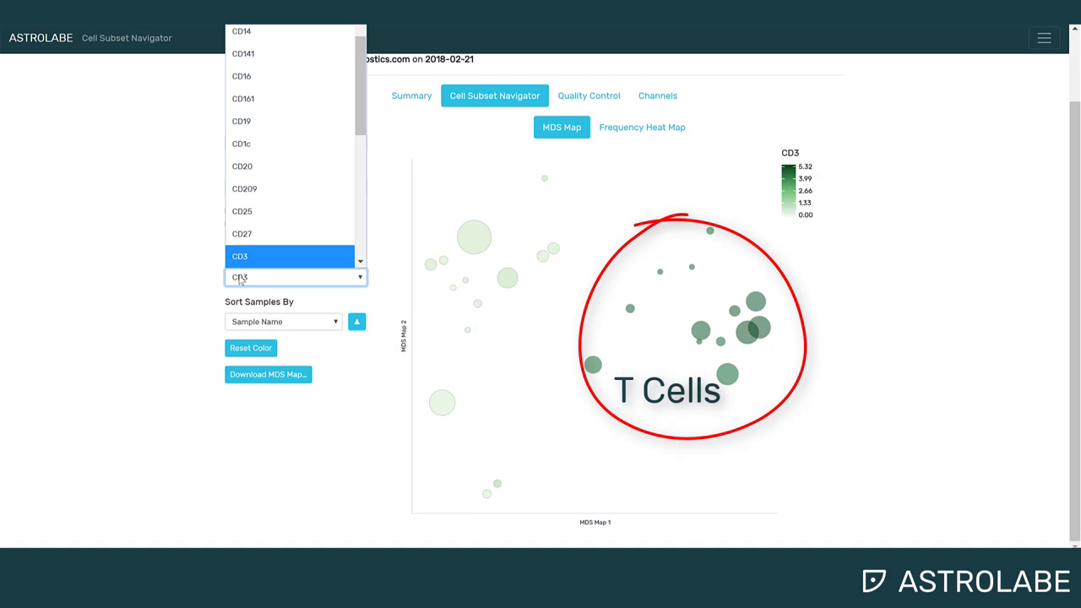
pyautogui.press('Up')
pyautogui.press('Up')
pyautogui.press('Up')
pyautogui.press('Up')
pyautogui.press('Return')
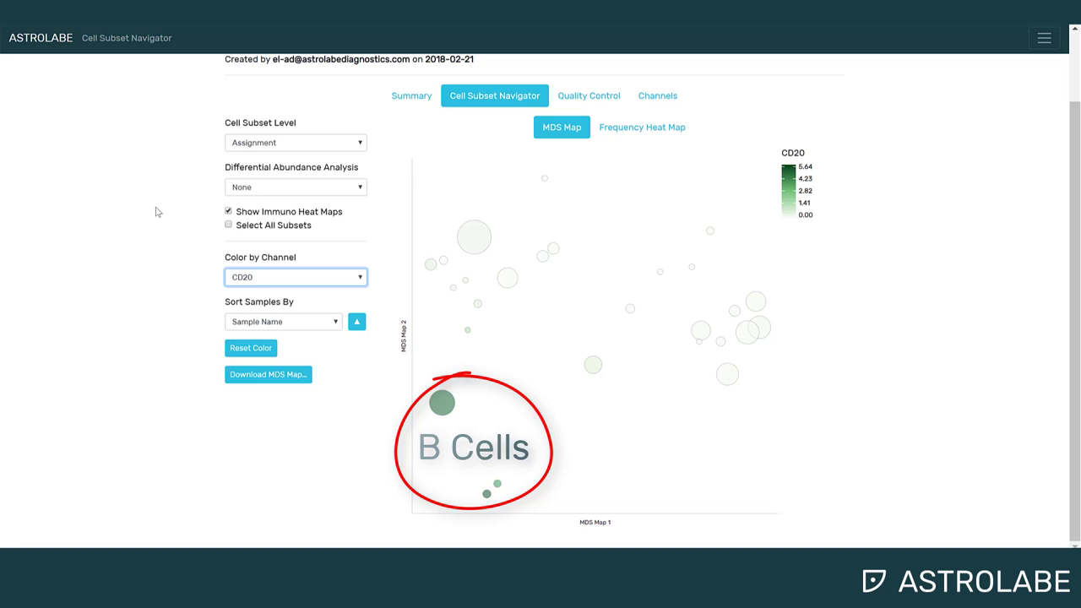
pyautogui.moveTo(449, 410)
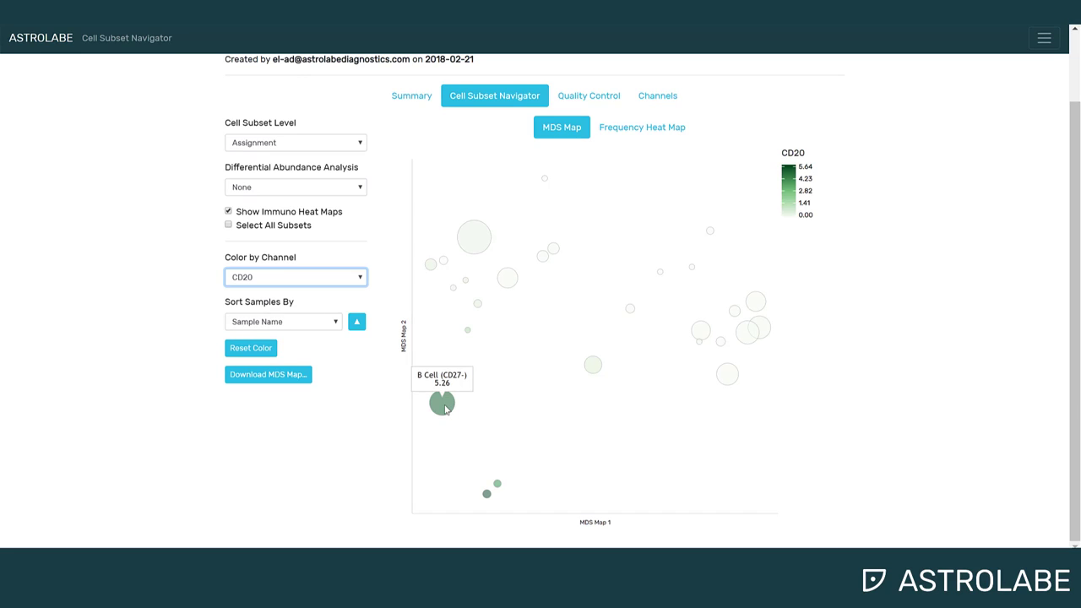
# Set the differential abundance analysis to Feature: Timepoint and color the MDS map by the -log10(FDR) statistic.
pyautogui.click(251, 188)
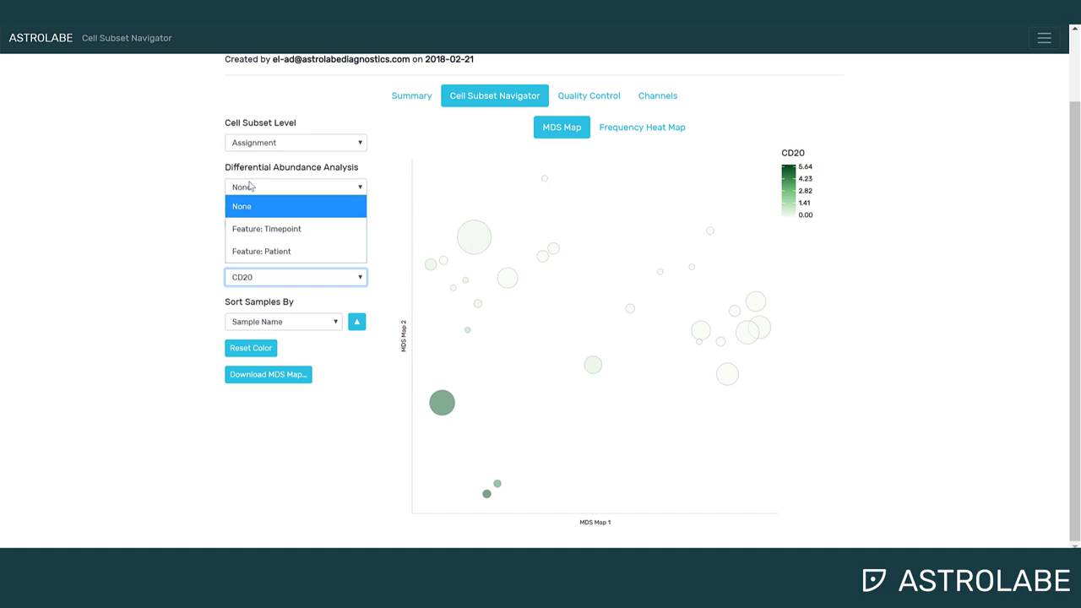
pyautogui.click(253, 228)
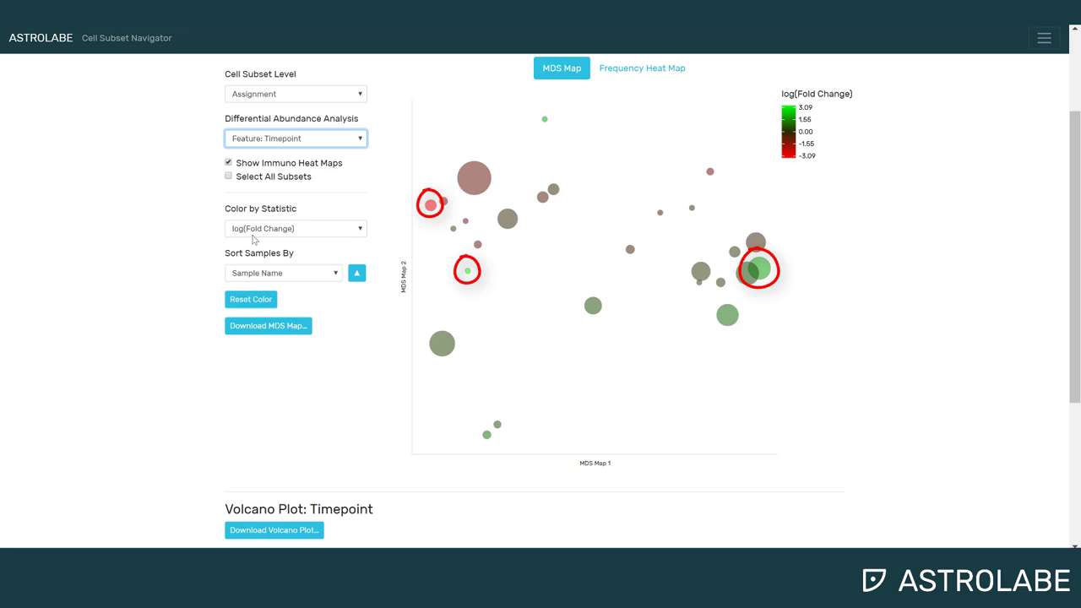
pyautogui.click(253, 232)
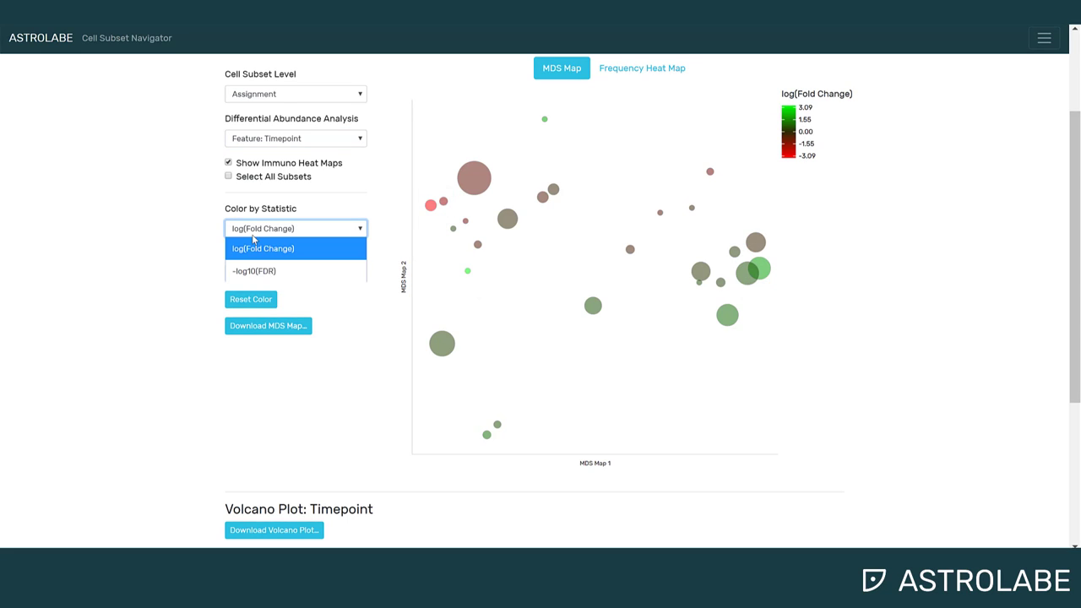
pyautogui.click(257, 268)
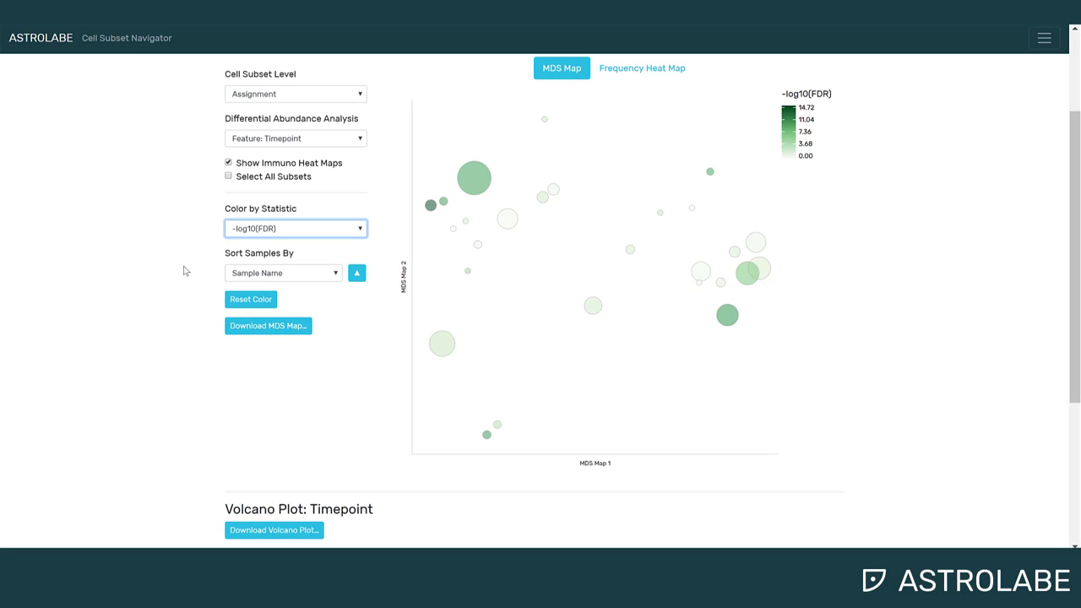
# Select the Monocyte (CD14+ CD16-) subset on the MDS map and view the Timepoint volcano plot.
pyautogui.moveTo(429, 205)
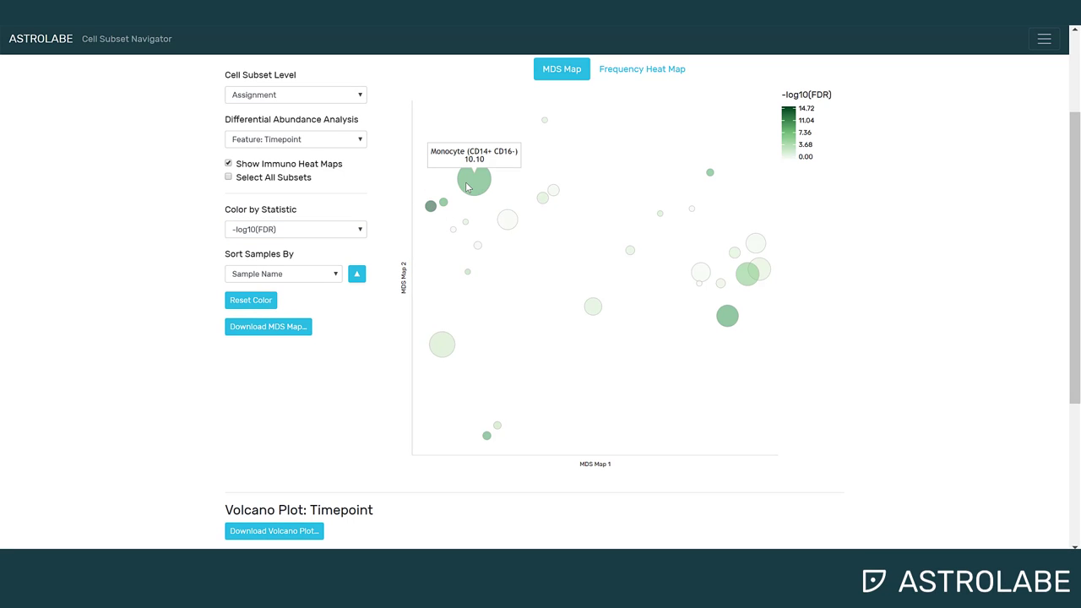
pyautogui.click(467, 187)
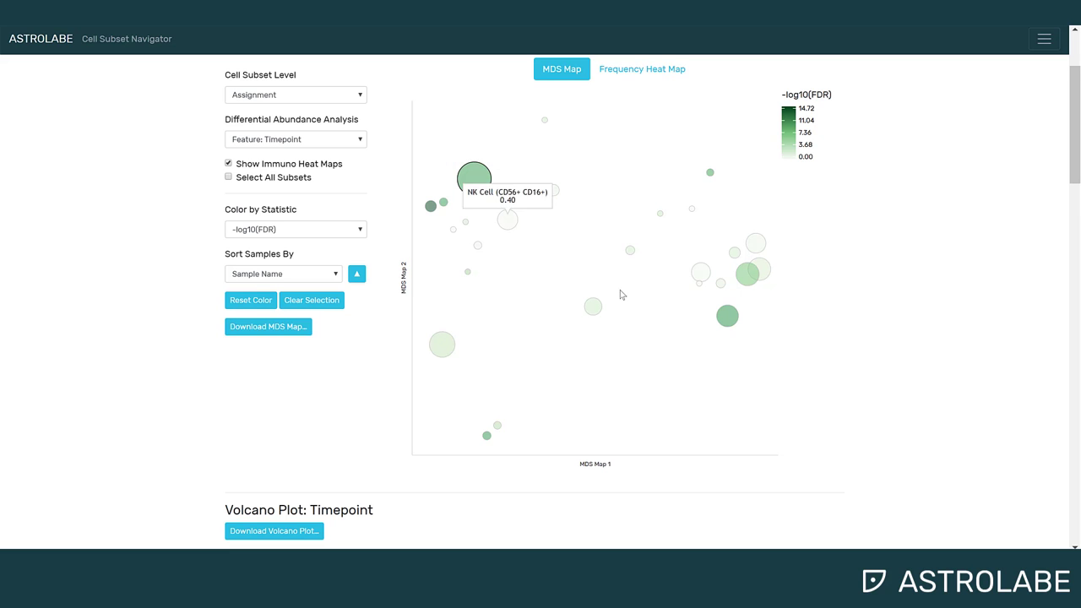
pyautogui.scroll(-3, 658, 365)
pyautogui.scroll(-1, 662, 374)
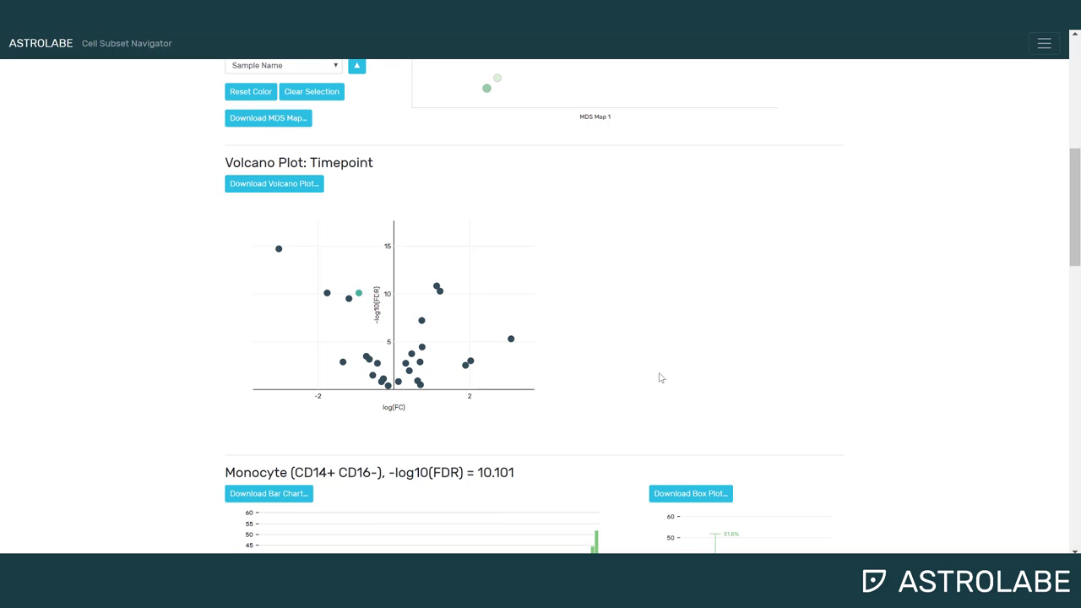
# Add the Monocyte (CD14+ CD16+) subset to the selection from the volcano plot and check both monocyte subsets on the MDS map.
pyautogui.moveTo(279, 256)
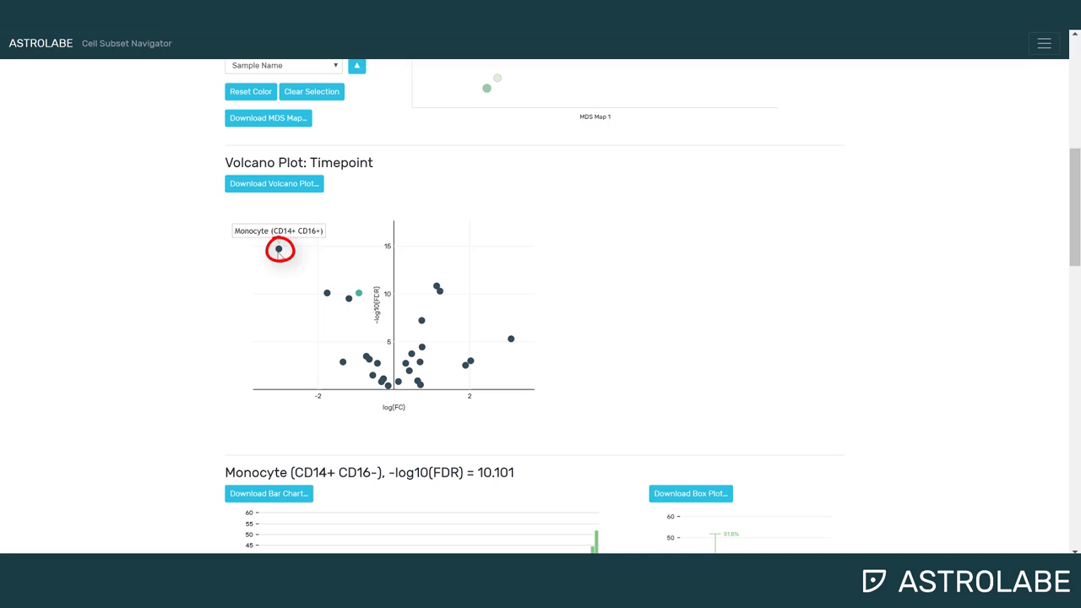
pyautogui.click(279, 252)
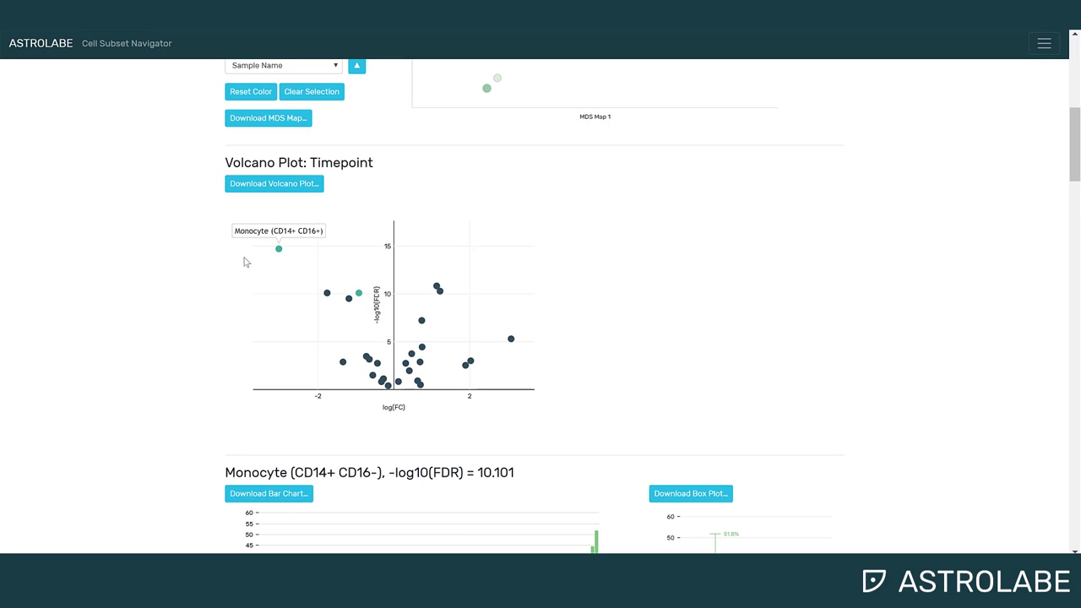
pyautogui.scroll(4, 149, 258)
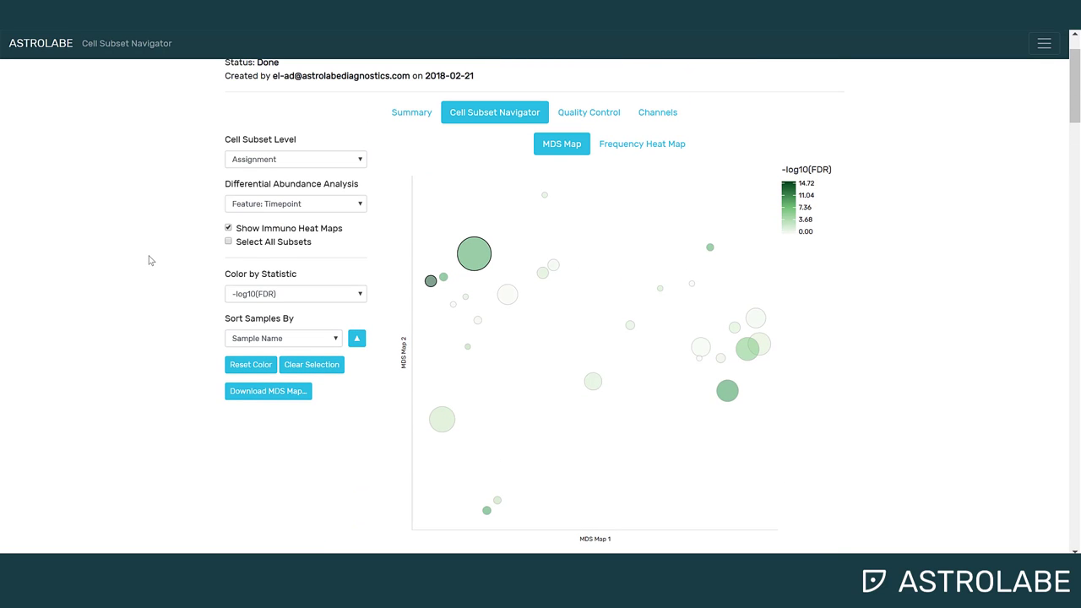
# Compare the bar charts, box plots and heat maps of the two selected monocyte subsets across acute and convalescent samples.
pyautogui.scroll(-5, 149, 260)
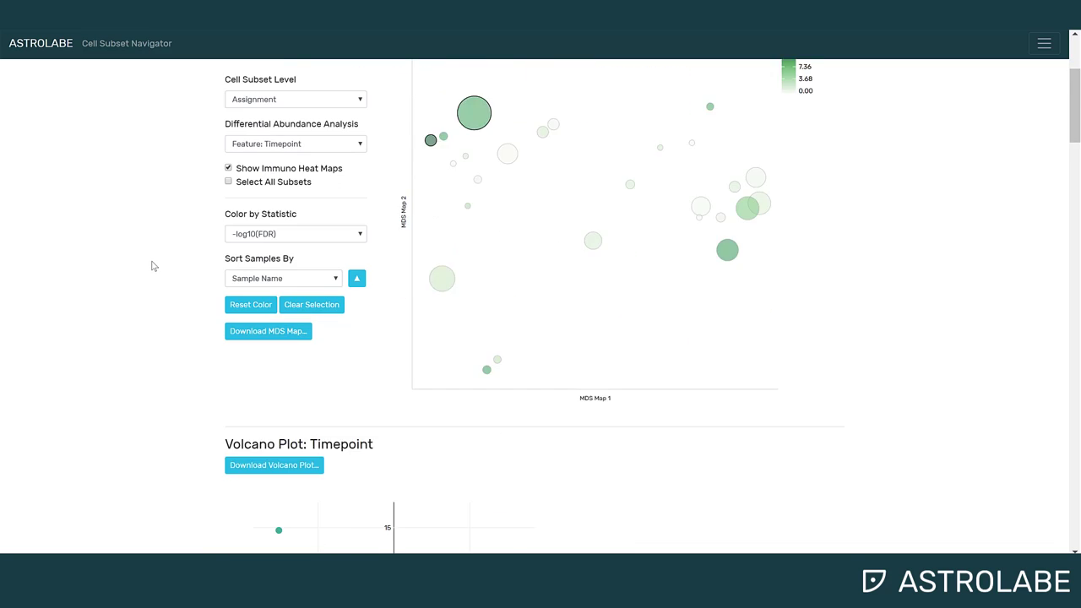
pyautogui.scroll(-10, 152, 266)
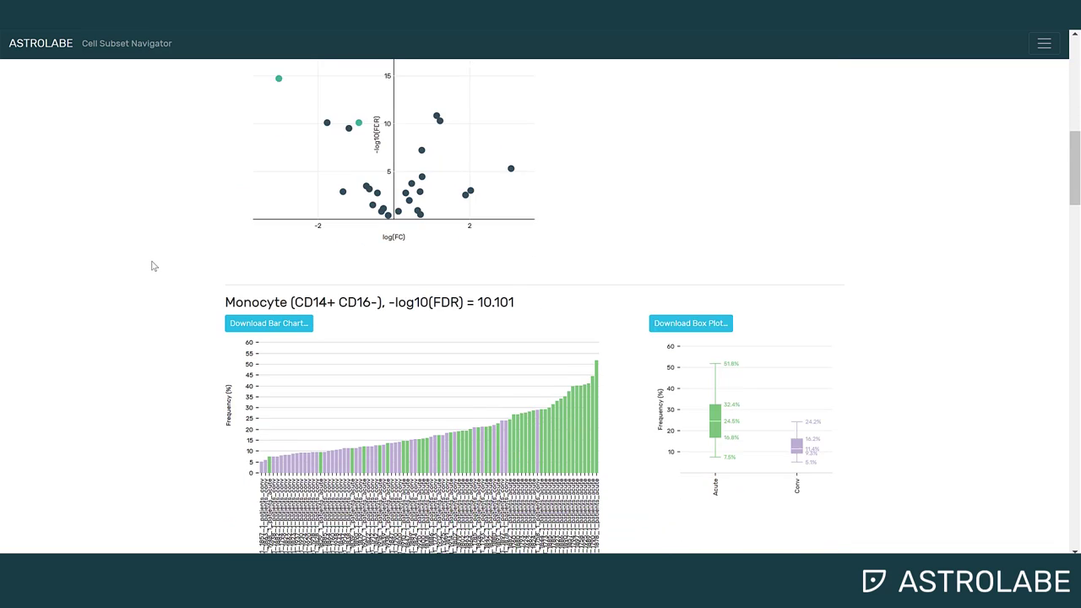
pyautogui.scroll(-20, 152, 266)
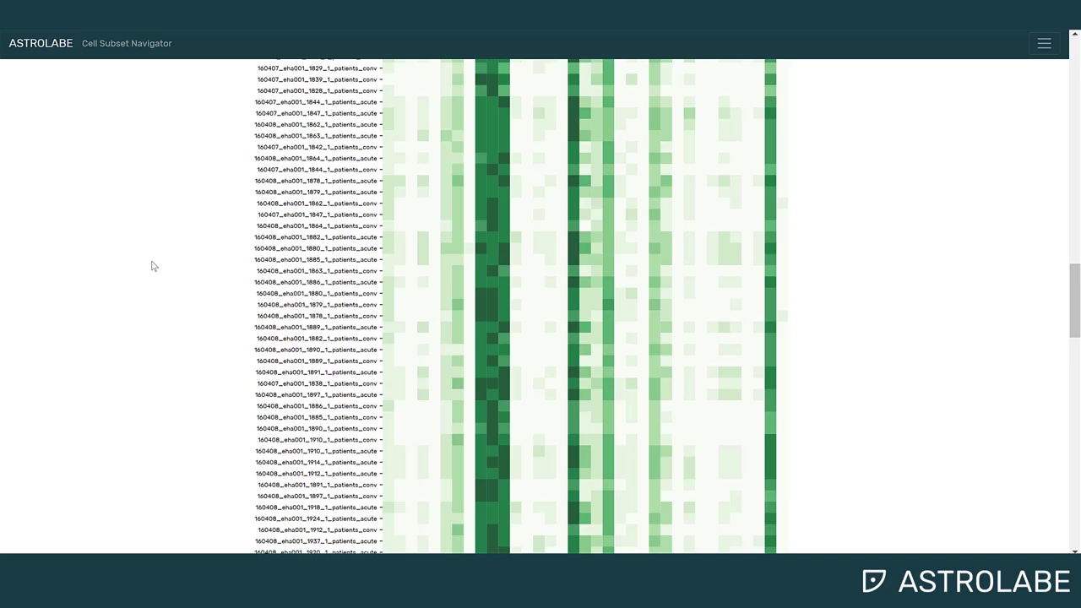
pyautogui.scroll(-2, 152, 266)
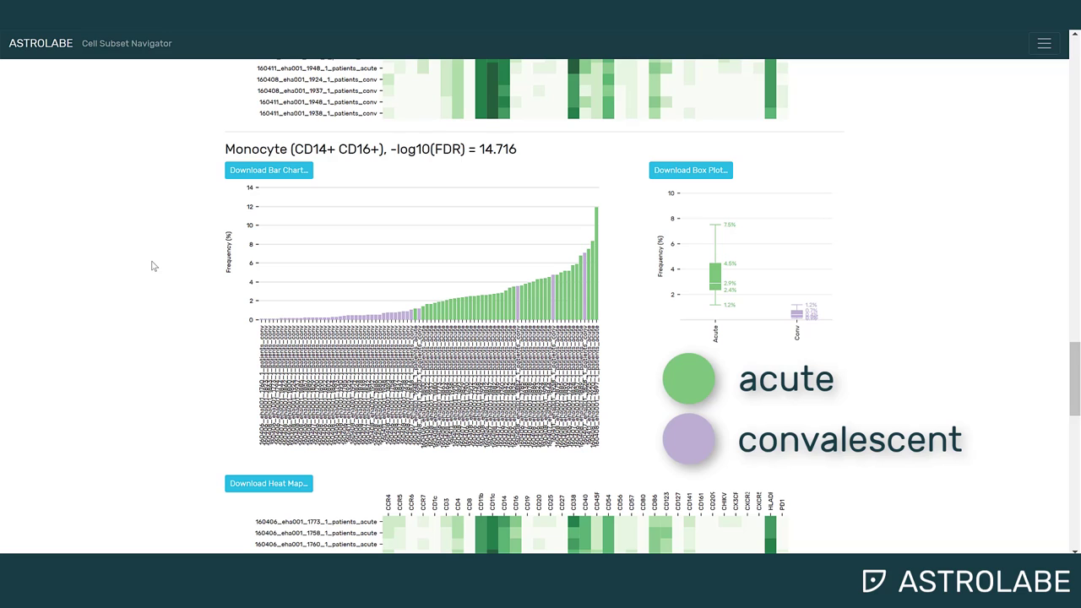
pyautogui.scroll(15, 990, 364)
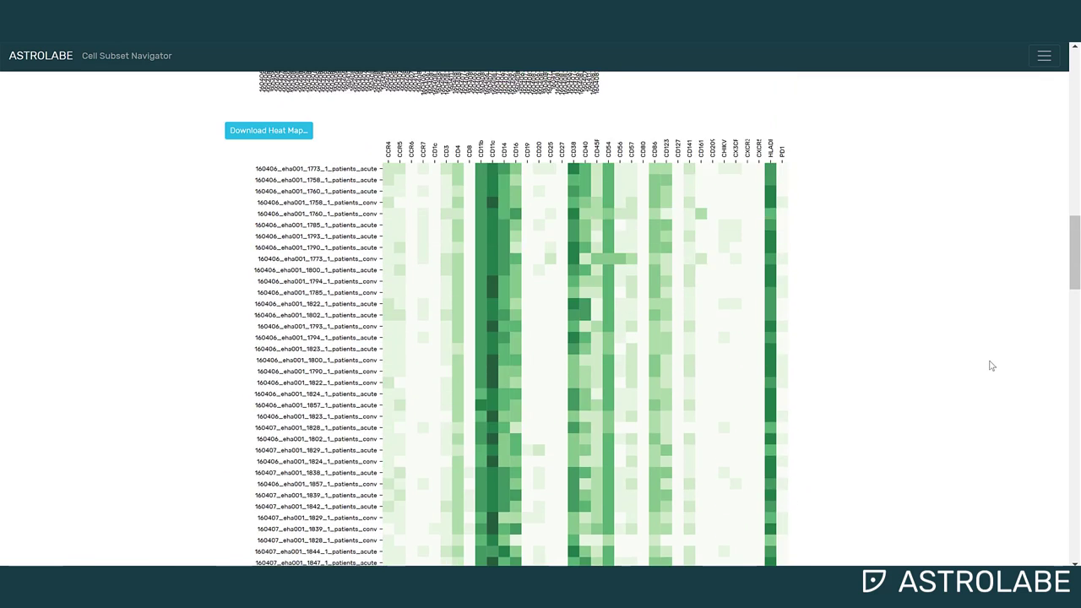
pyautogui.scroll(1, 990, 365)
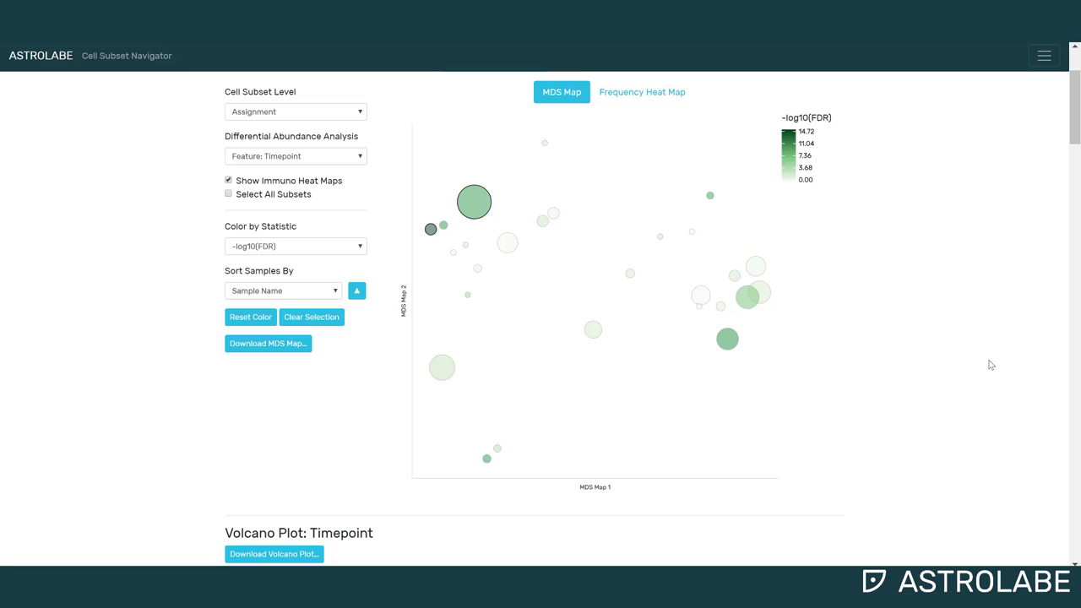